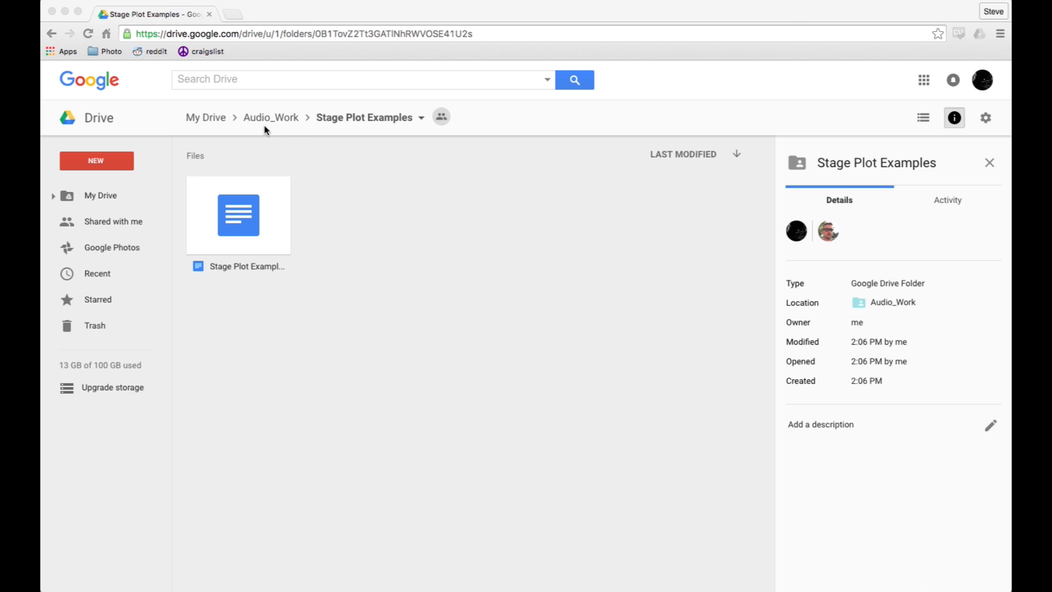
# Create a new Google Docs document in the shared Stage Plot Examples folder, accepting the folder's sharing permissions
pyautogui.click(110, 156)
pyautogui.click(111, 164)
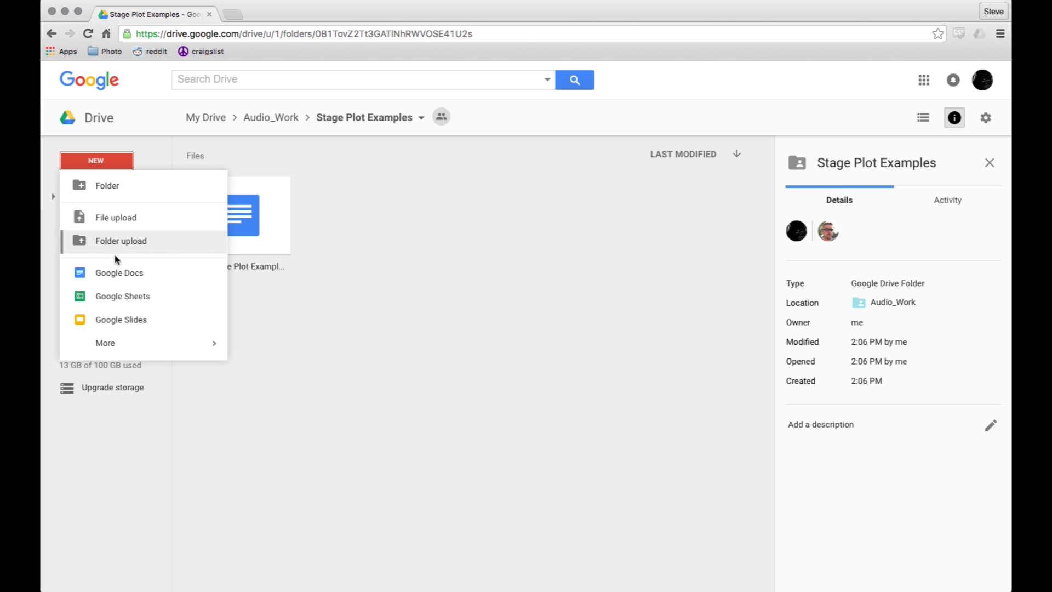
pyautogui.click(118, 274)
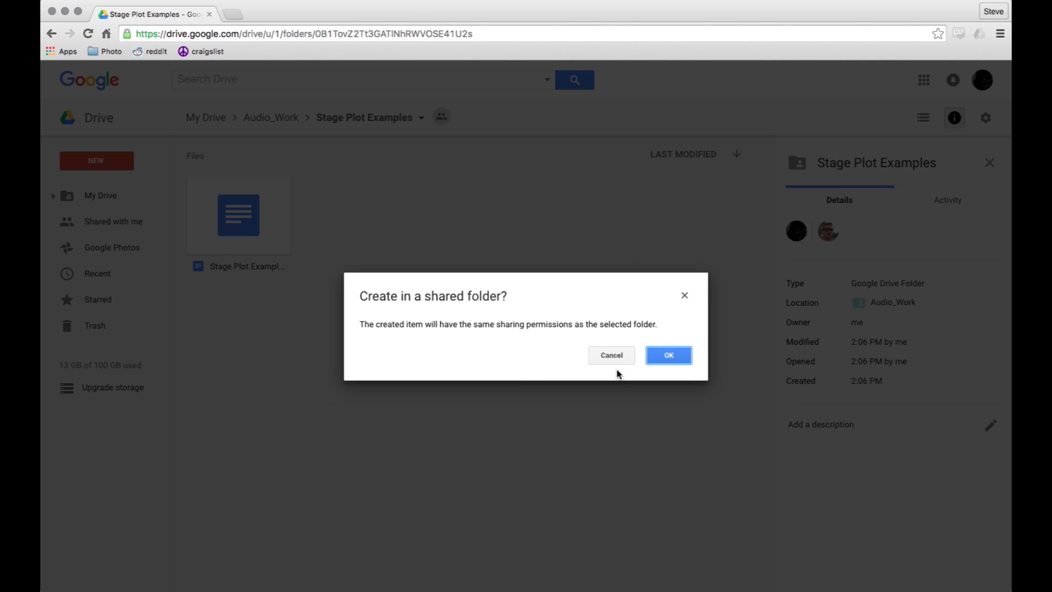
pyautogui.click(678, 357)
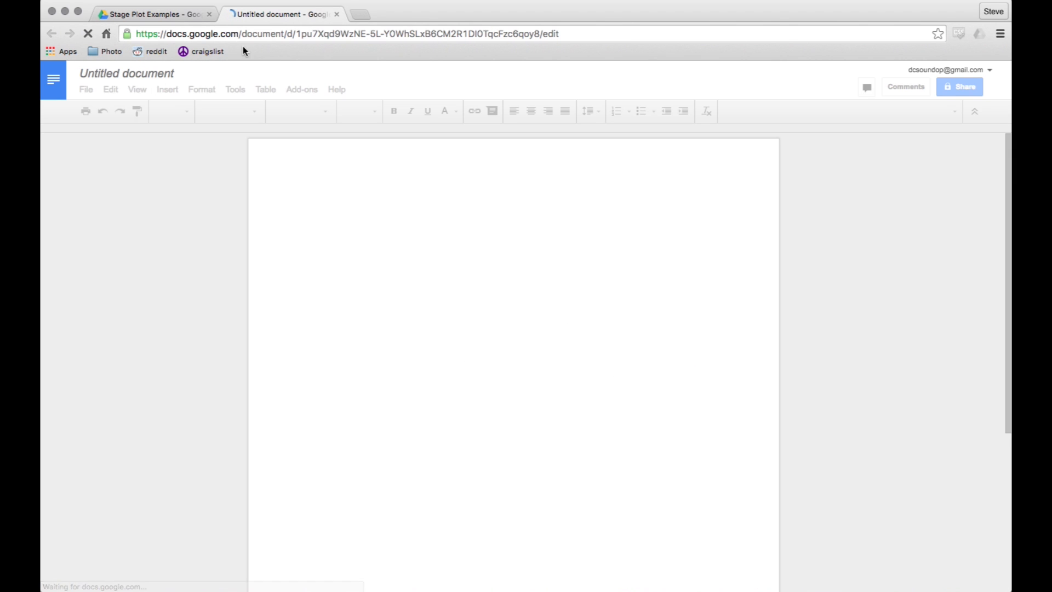
# Rename the untitled document to "Stage Plot Example"
pyautogui.click(172, 78)
pyautogui.write('St')
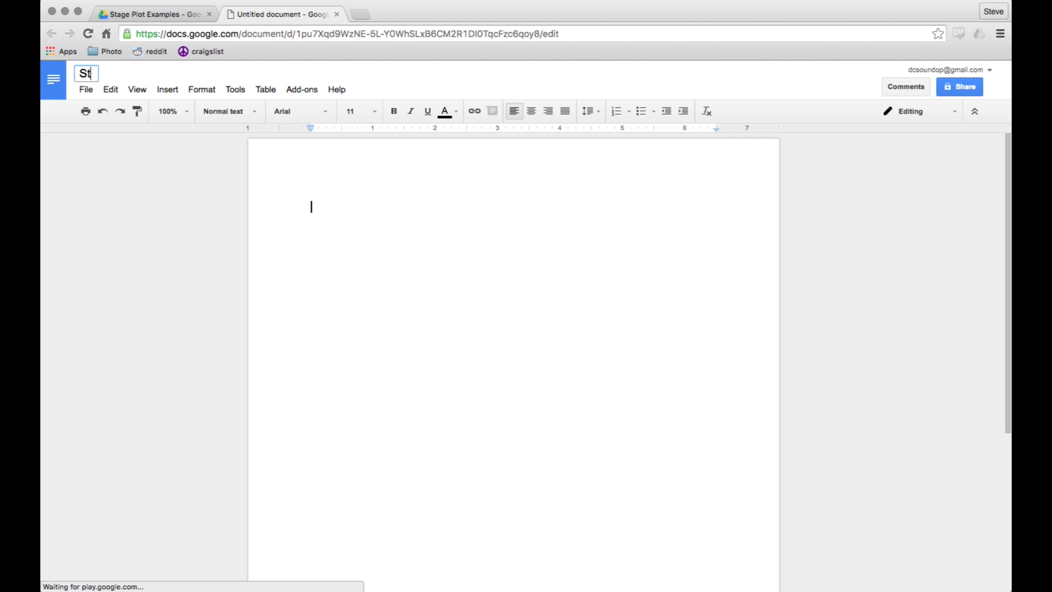
pyautogui.write('age Plot Example')
pyautogui.press('Return')
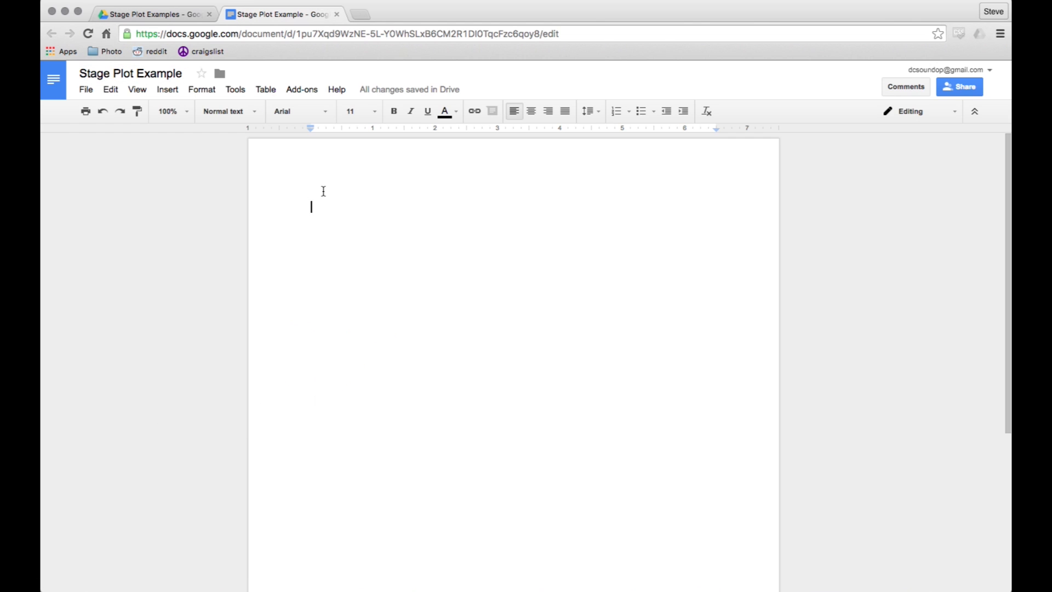
# Insert a drawing into the document and draw a rounded rectangle in the upper-left corner of its canvas
pyautogui.click(167, 90)
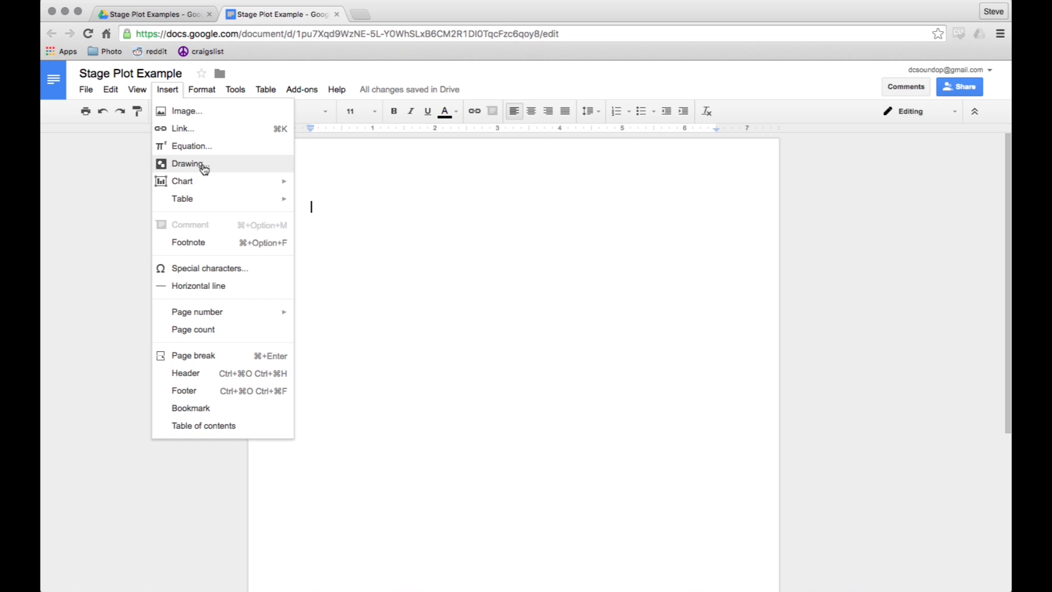
pyautogui.click(202, 167)
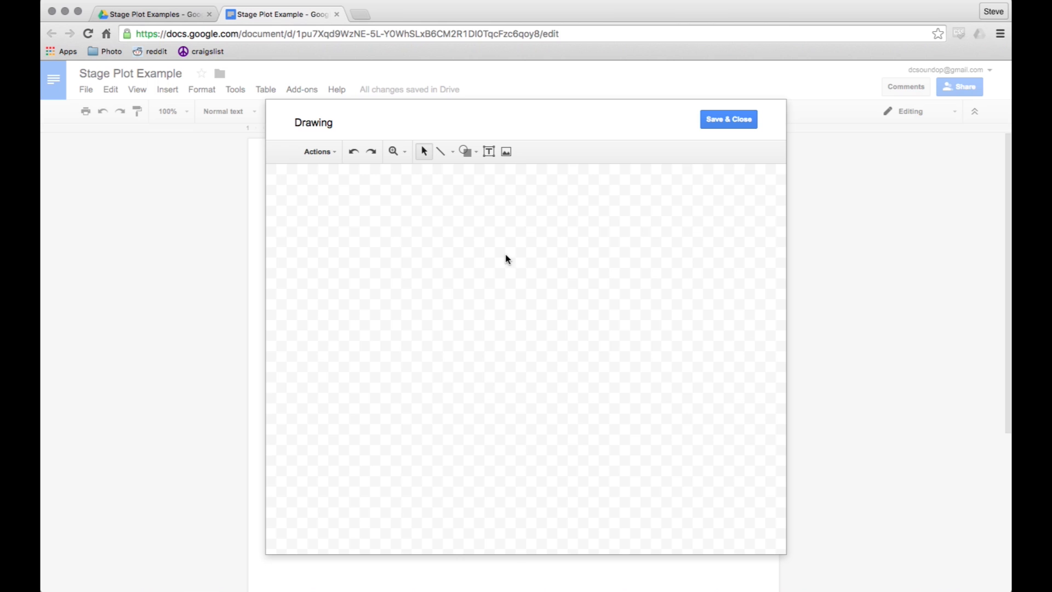
pyautogui.click(466, 152)
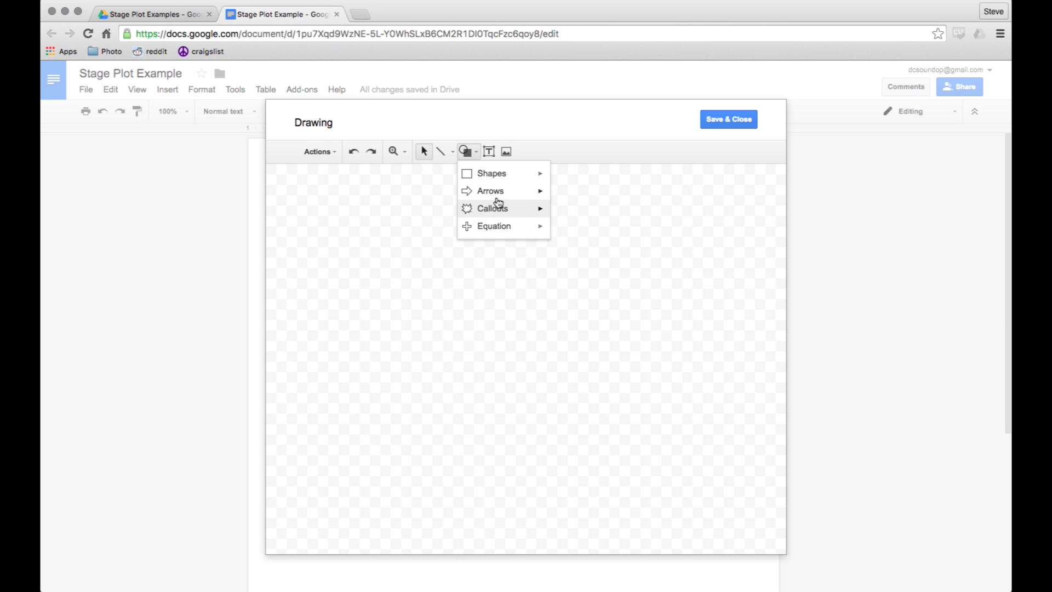
pyautogui.moveTo(519, 183)
pyautogui.click(578, 182)
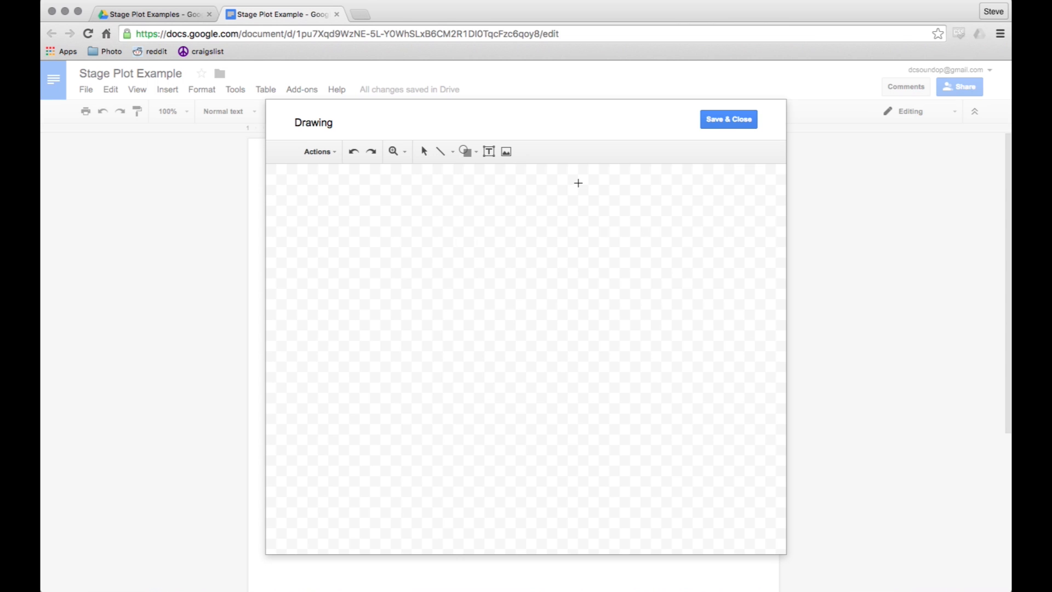
pyautogui.moveTo(292, 188); pyautogui.dragTo(421, 282)
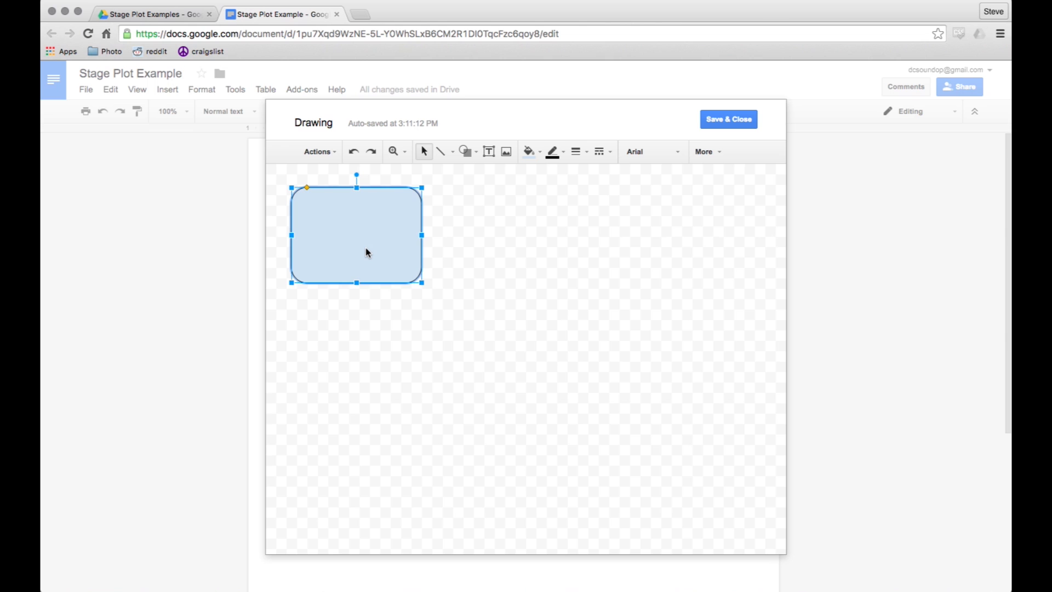
# Duplicate the rounded rectangle five times and arrange the six boxes in two rows of three
pyautogui.hotkey('ctrl', 'd')
pyautogui.hotkey('ctrl', 'd')
pyautogui.hotkey('ctrl', 'd')
pyautogui.hotkey('ctrl', 'd')
pyautogui.hotkey('ctrl', 'd')
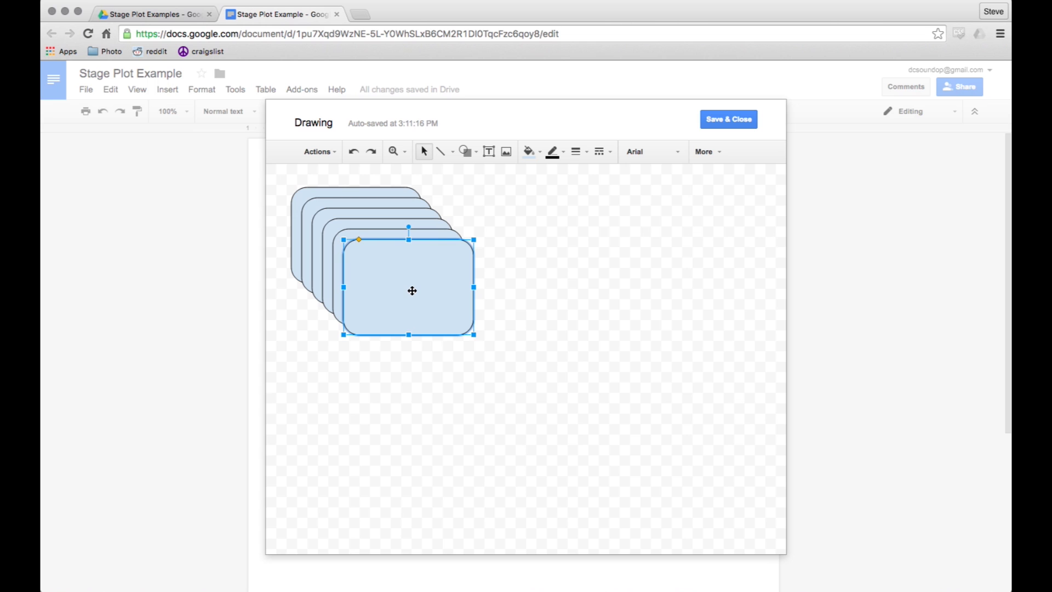
pyautogui.moveTo(412, 290); pyautogui.dragTo(708, 235)
pyautogui.moveTo(427, 272); pyautogui.dragTo(723, 426)
pyautogui.moveTo(382, 244); pyautogui.dragTo(526, 406)
pyautogui.moveTo(392, 278); pyautogui.dragTo(383, 443)
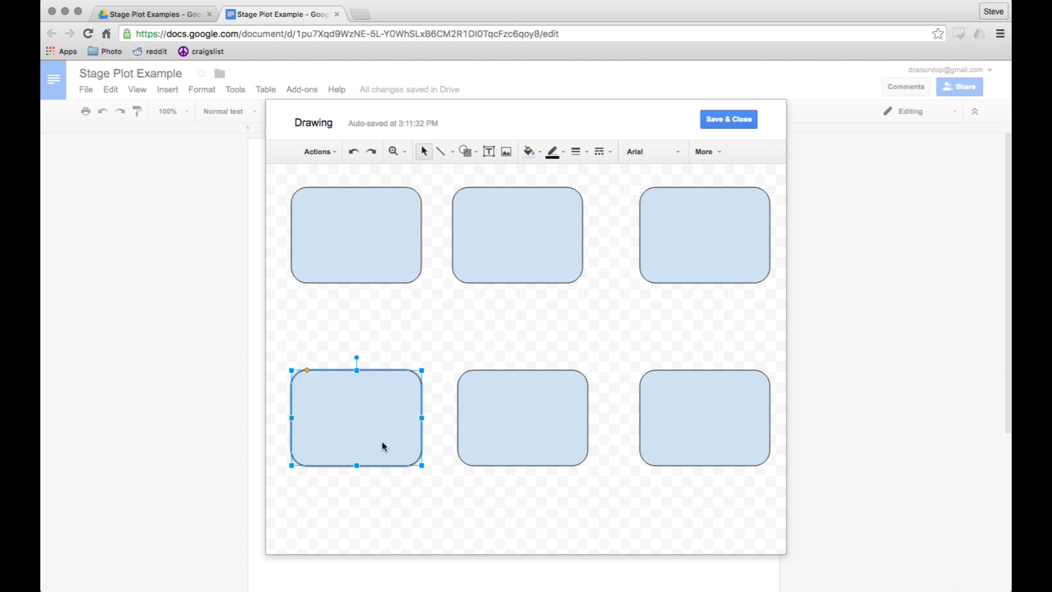
# Enlarge the middle box of the upper row and center it between its two neighbours
pyautogui.click(490, 247)
pyautogui.moveTo(583, 283); pyautogui.dragTo(621, 310)
pyautogui.moveTo(556, 238); pyautogui.dragTo(552, 240)
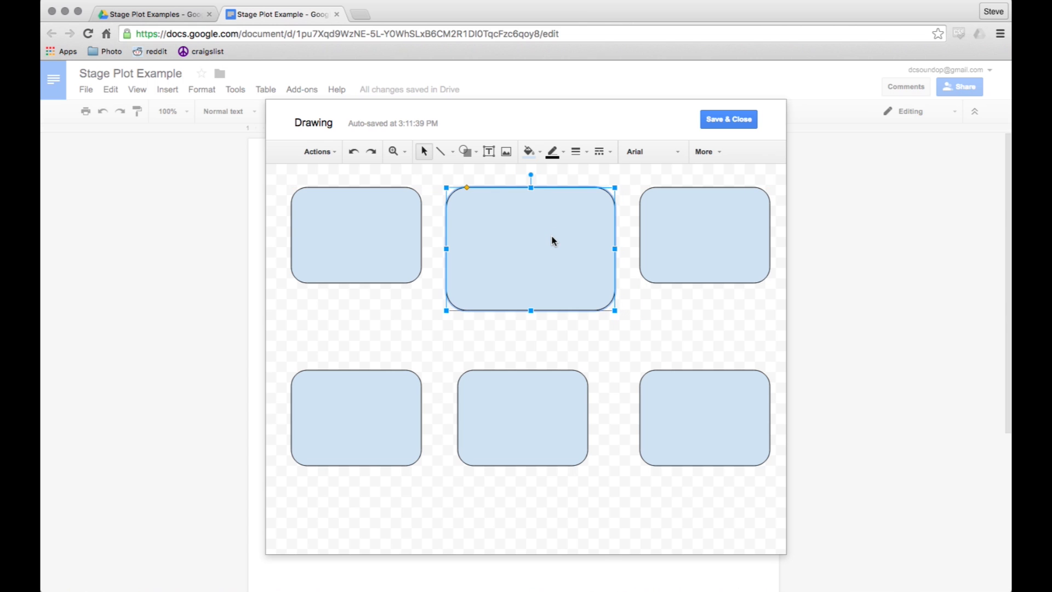
# Duplicate the upper-left box, shrink the copy and place it inside the top of the original
pyautogui.click(352, 246)
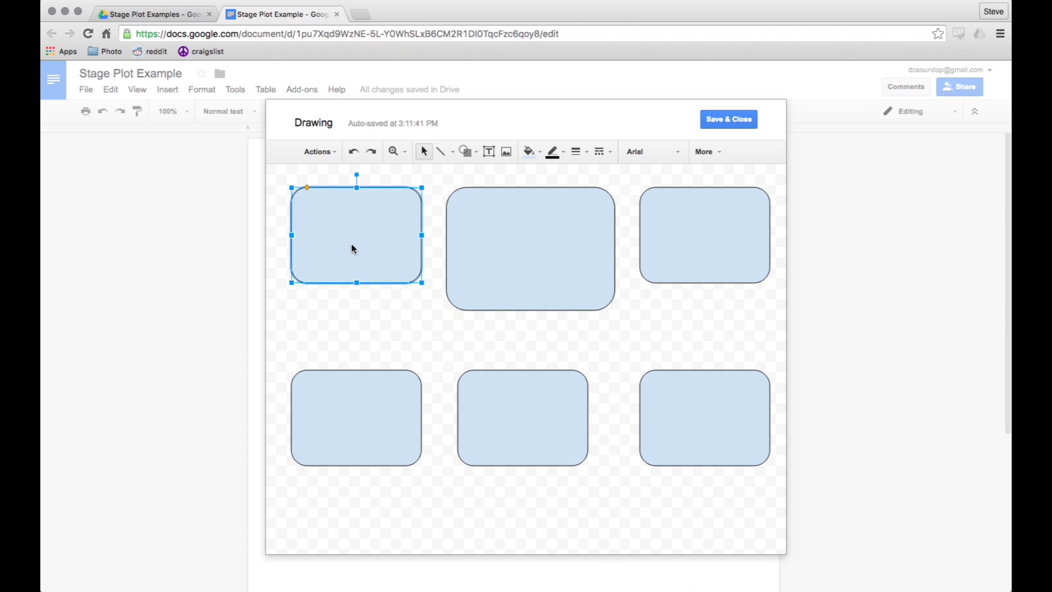
pyautogui.hotkey('ctrl', 'd')
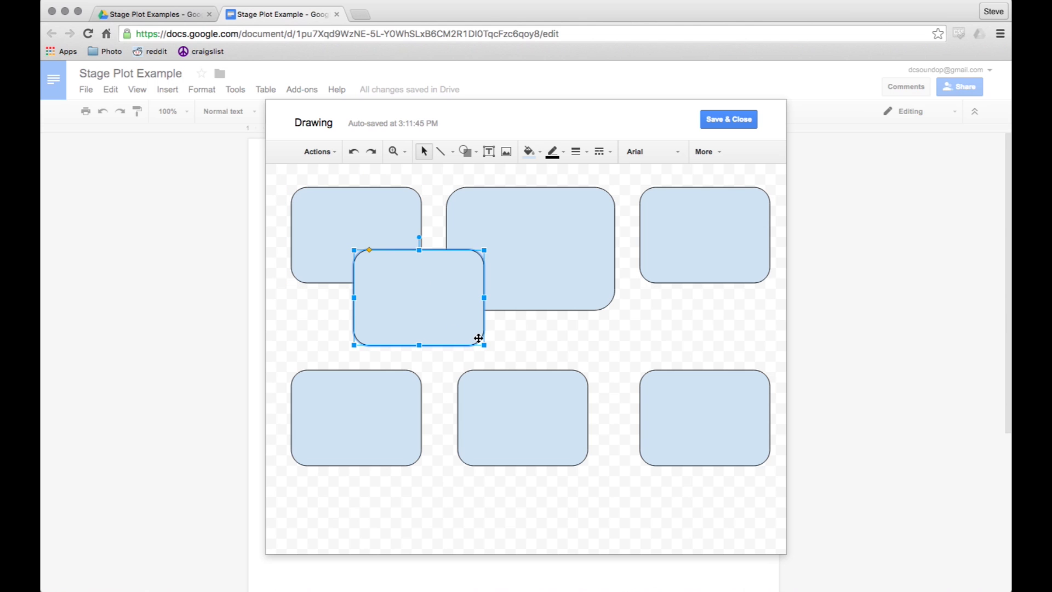
pyautogui.moveTo(485, 345); pyautogui.dragTo(370, 222)
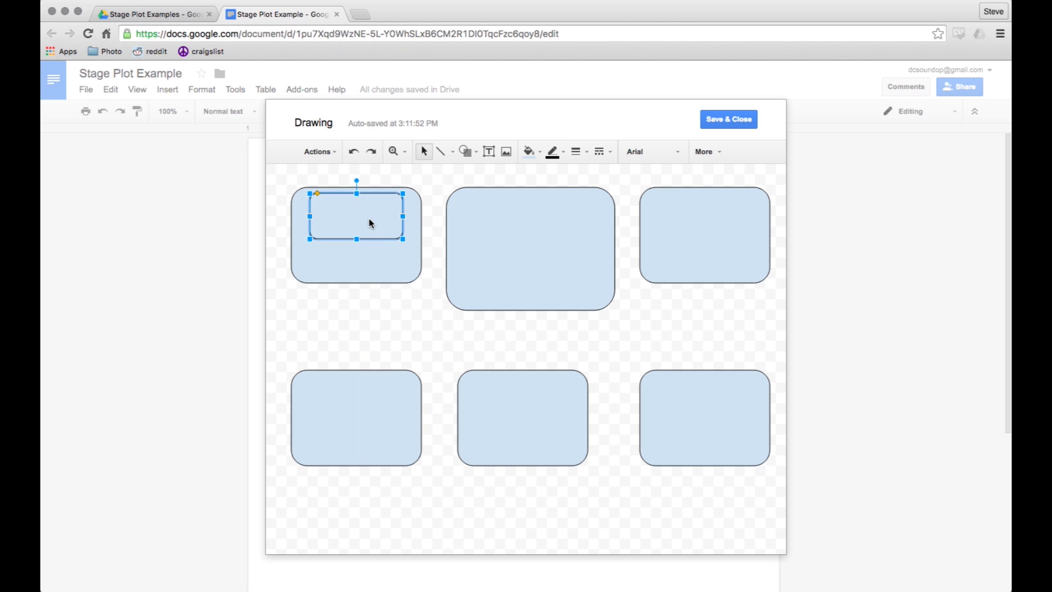
# Duplicate the small box twice, placing one copy inside the upper-right box and one over the large middle box's lower-left corner
pyautogui.hotkey('ctrl', 'd')
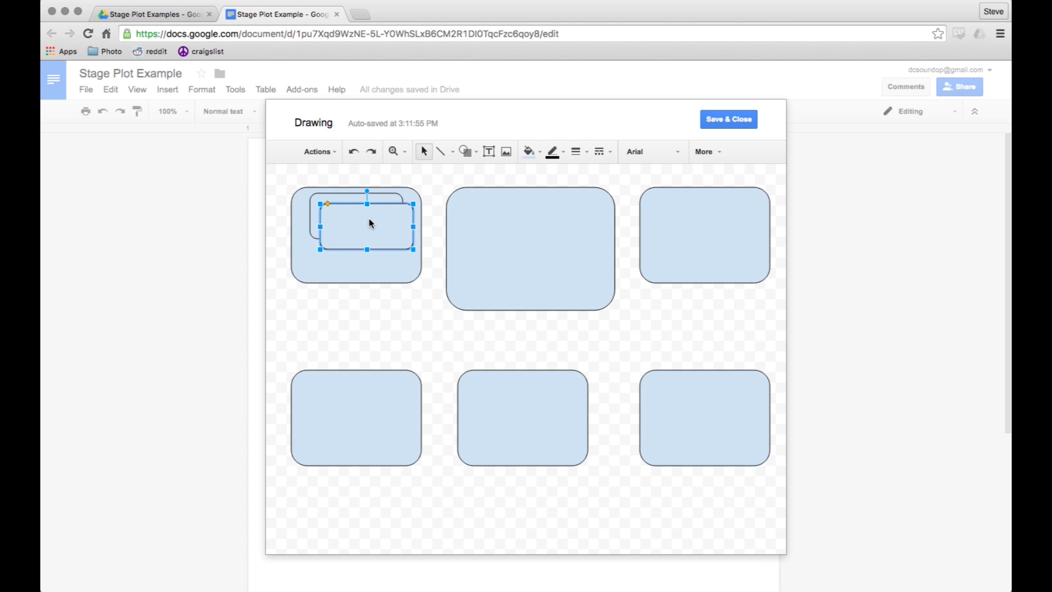
pyautogui.hotkey('ctrl', 'd')
pyautogui.moveTo(369, 232); pyautogui.dragTo(695, 213)
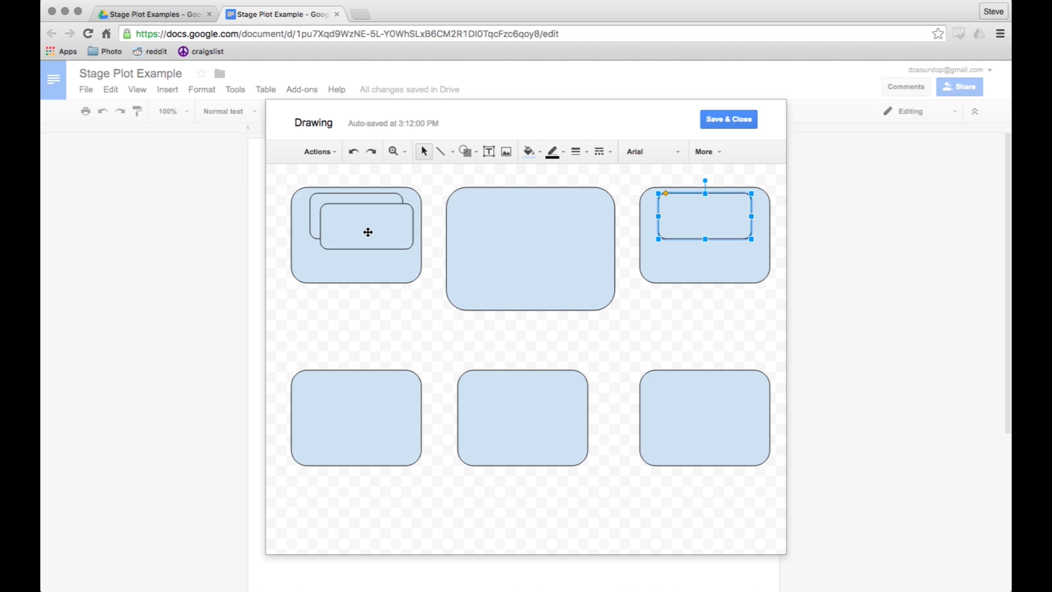
pyautogui.moveTo(367, 232); pyautogui.dragTo(481, 308)
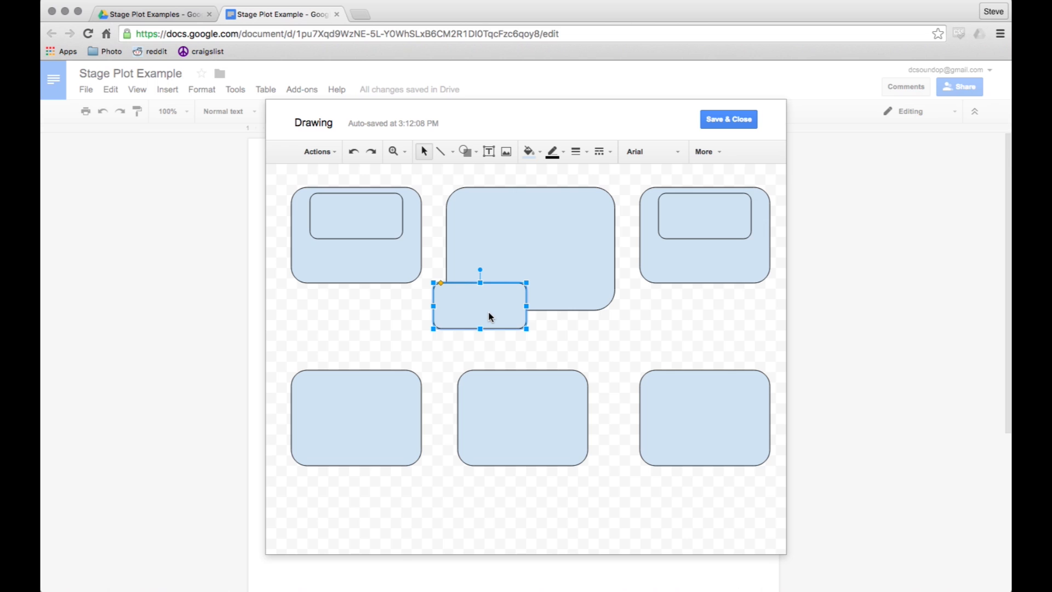
# Paste four more small boxes and place three of them over the bottom edges of the lower-row boxes
pyautogui.hotkey('ctrl', 'v')
pyautogui.hotkey('ctrl', 'v')
pyautogui.moveTo(385, 254); pyautogui.dragTo(338, 490)
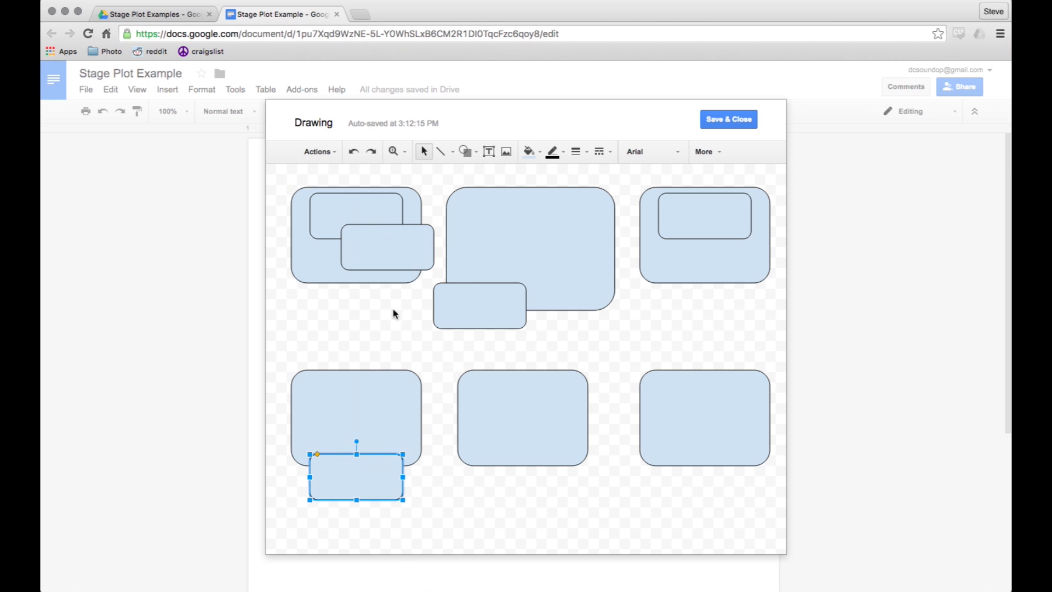
pyautogui.hotkey('ctrl', 'v')
pyautogui.hotkey('ctrl', 'v')
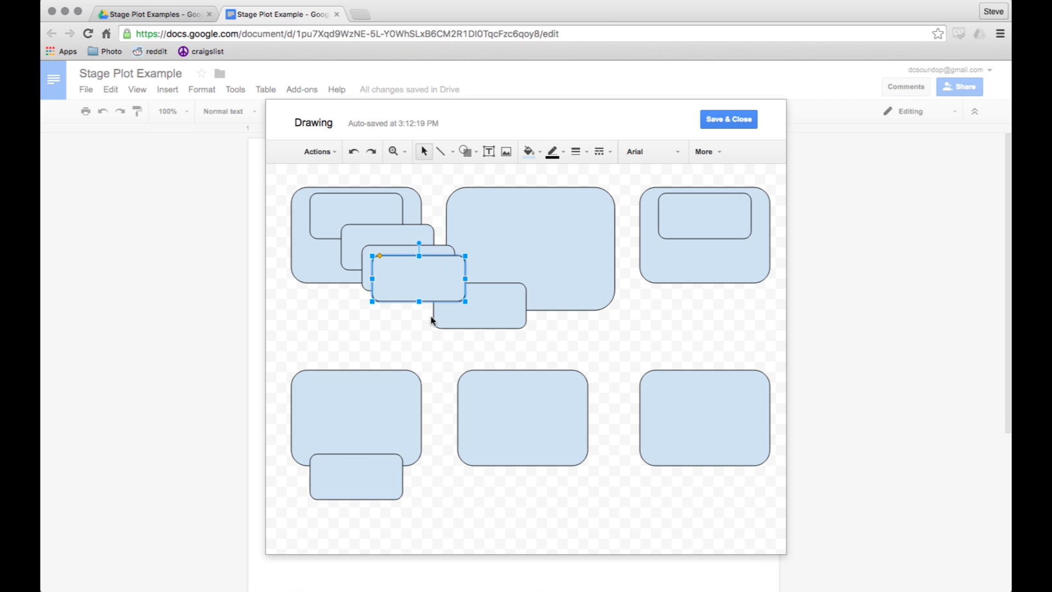
pyautogui.moveTo(419, 281); pyautogui.dragTo(527, 478)
pyautogui.moveTo(406, 263); pyautogui.dragTo(700, 471)
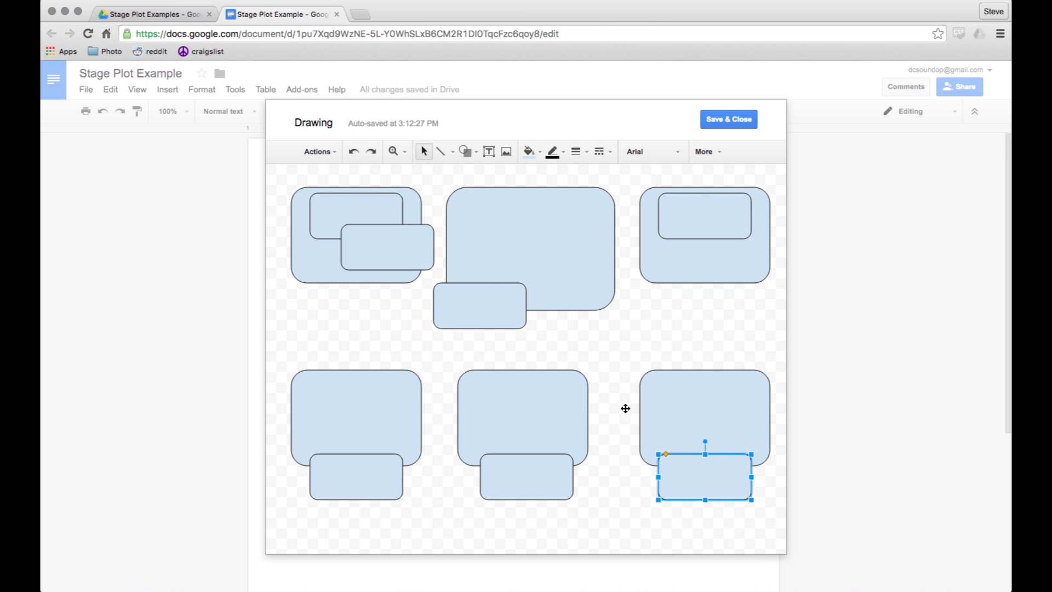
# Move the remaining small box to the right side of the large middle box and rotate it to stand vertically
pyautogui.moveTo(410, 251); pyautogui.dragTo(629, 265)
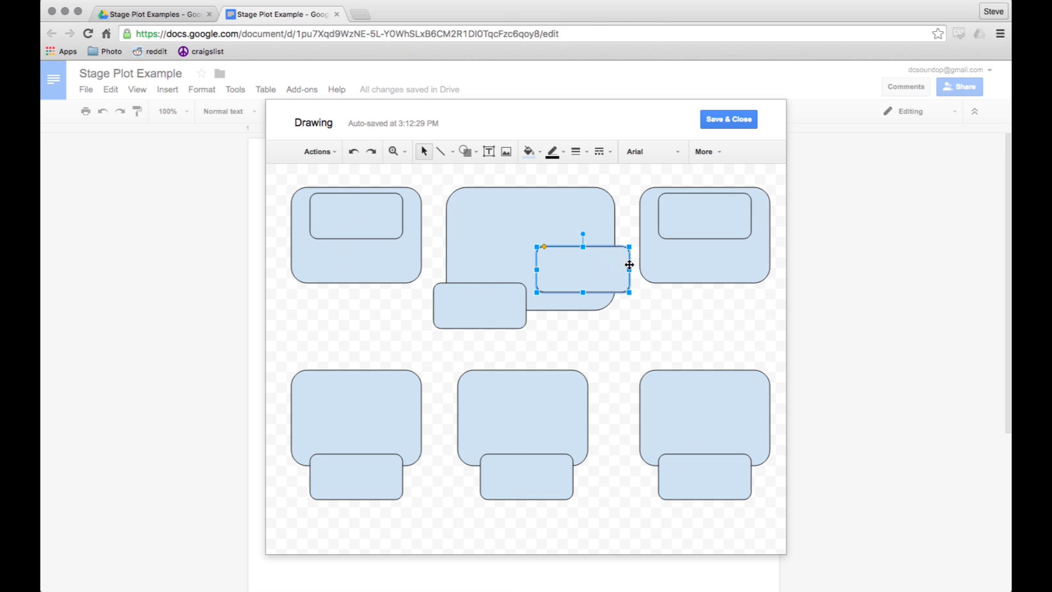
pyautogui.moveTo(582, 233)
pyautogui.mouseDown()
pyautogui.moveTo(632, 250)
pyautogui.moveTo(630, 268)
pyautogui.moveTo(598, 239)
pyautogui.mouseUp()
# Duplicate the small box at the large box's lower-left corner, shrink the copy and label it "A/C 120v" on two lines
pyautogui.click(462, 316)
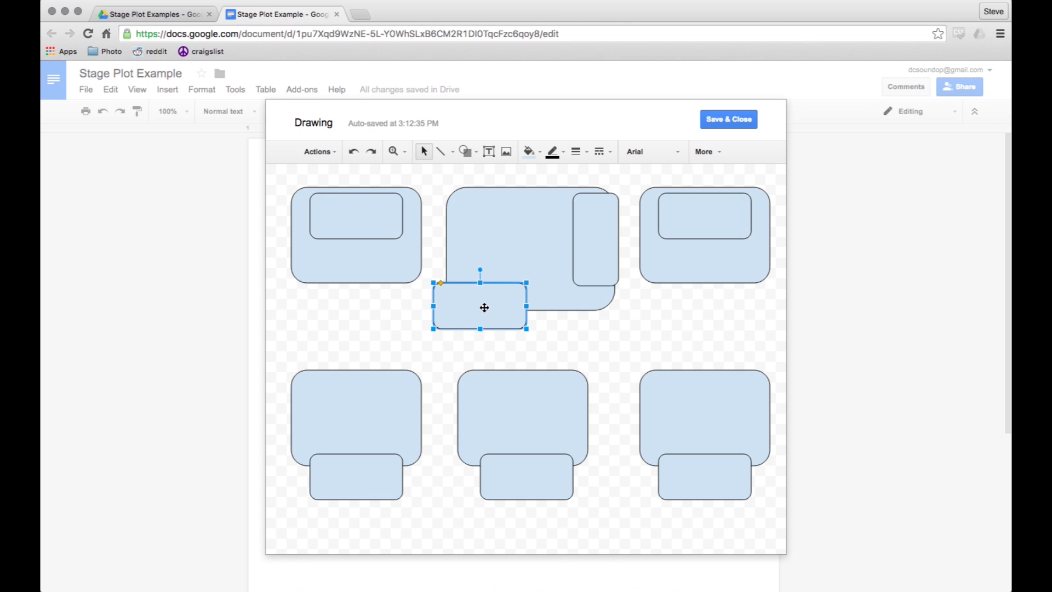
pyautogui.hotkey('ctrl', 'd')
pyautogui.moveTo(536, 339); pyautogui.dragTo(481, 325)
pyautogui.write('A/C')
pyautogui.press('Return')
pyautogui.write('120')
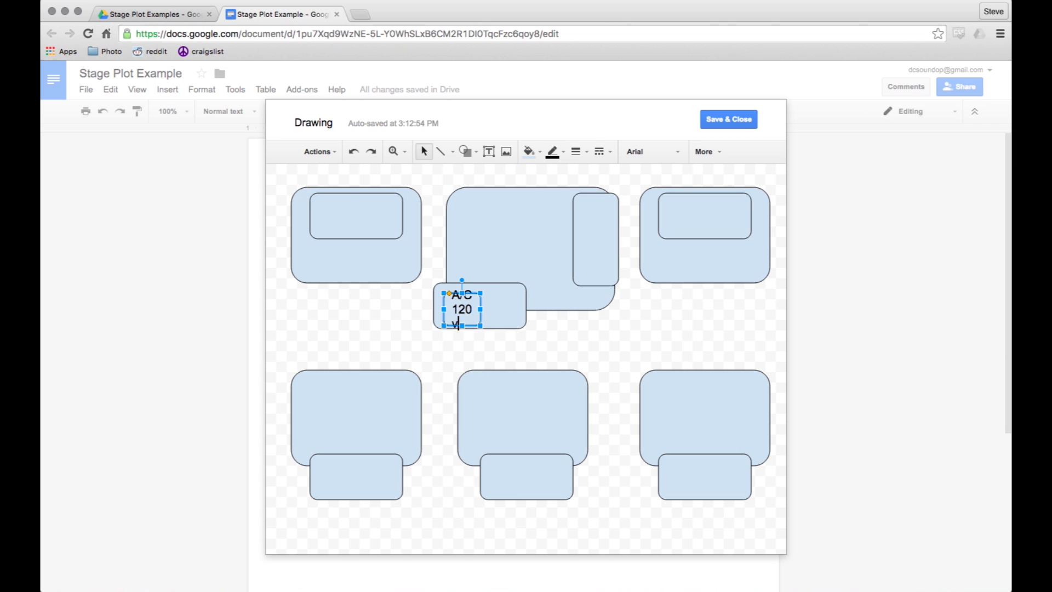
pyautogui.press('Return')
pyautogui.write('V')
pyautogui.moveTo(479, 328); pyautogui.dragTo(492, 328)
# Duplicate the A/C 120v box three times and place the four boxes in the gaps between the main boxes, two per row
pyautogui.hotkey('ctrl', 'd')
pyautogui.hotkey('ctrl', 'd')
pyautogui.hotkey('ctrl', 'd')
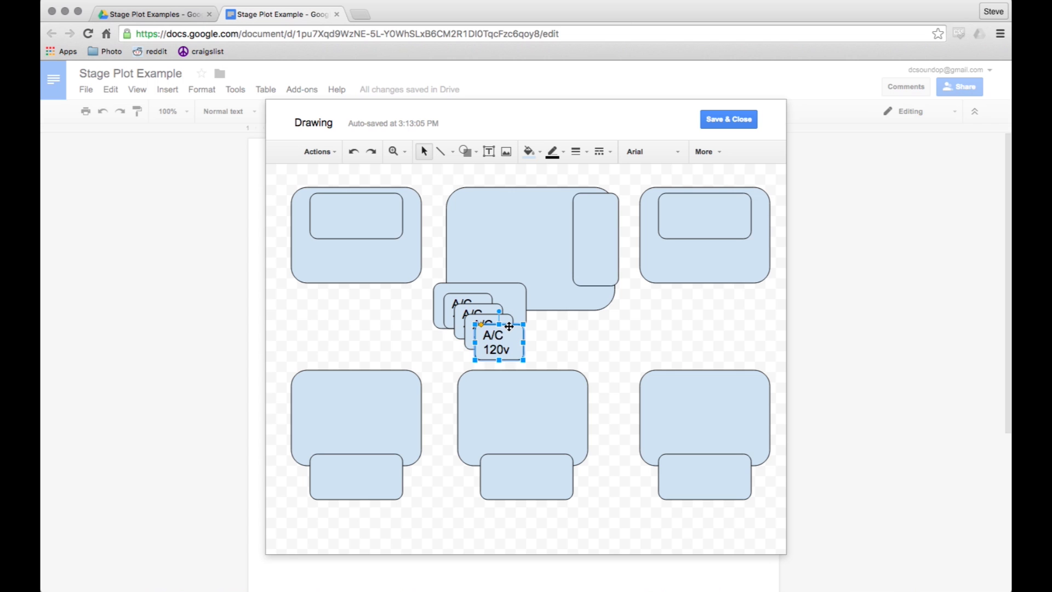
pyautogui.click(580, 347)
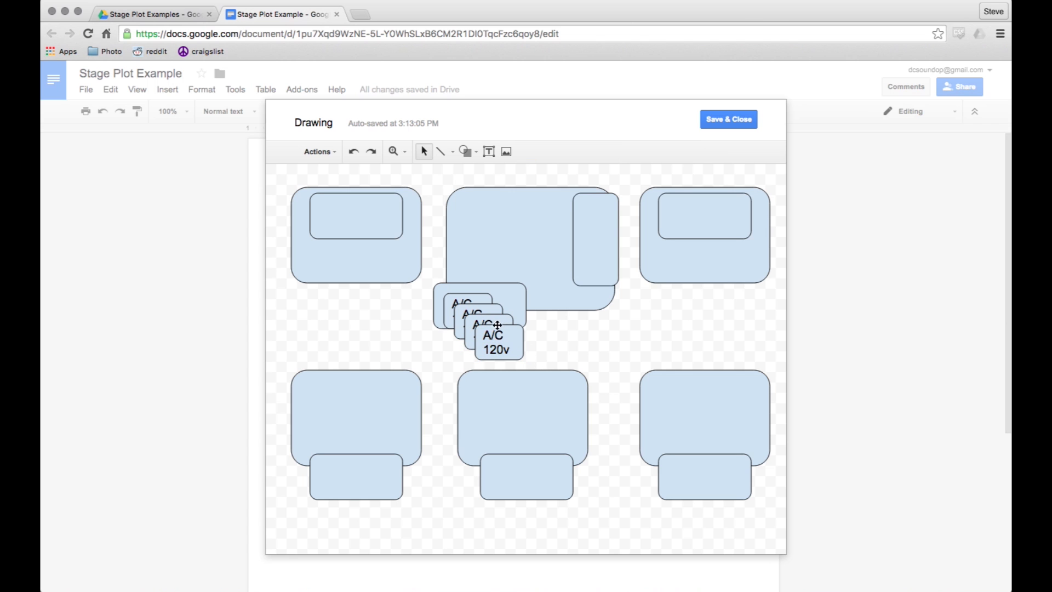
pyautogui.moveTo(496, 322); pyautogui.dragTo(615, 462)
pyautogui.moveTo(486, 321); pyautogui.dragTo(438, 465)
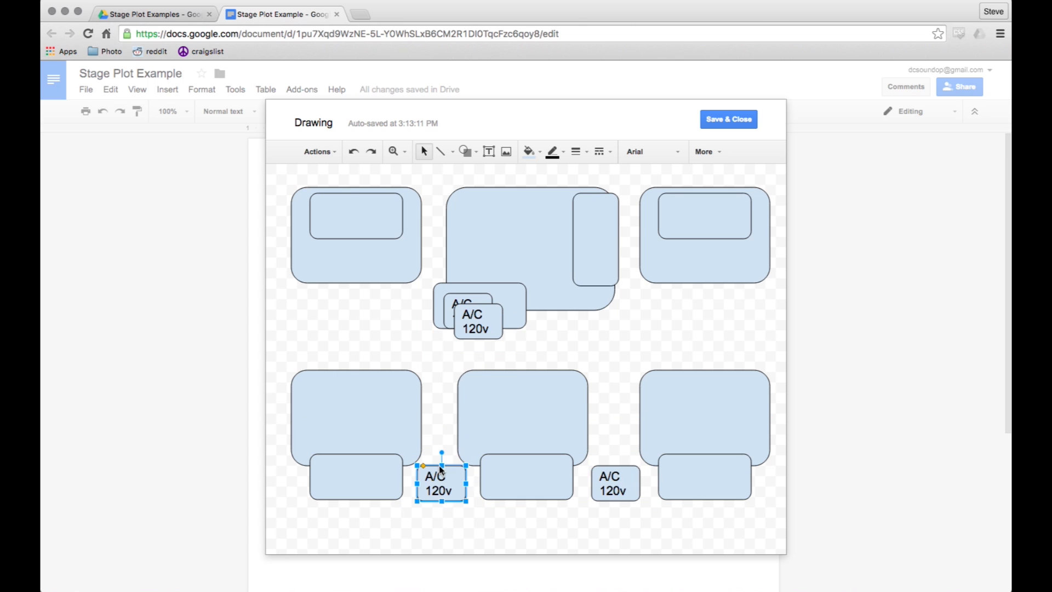
pyautogui.moveTo(478, 306); pyautogui.dragTo(432, 181)
pyautogui.click(473, 303)
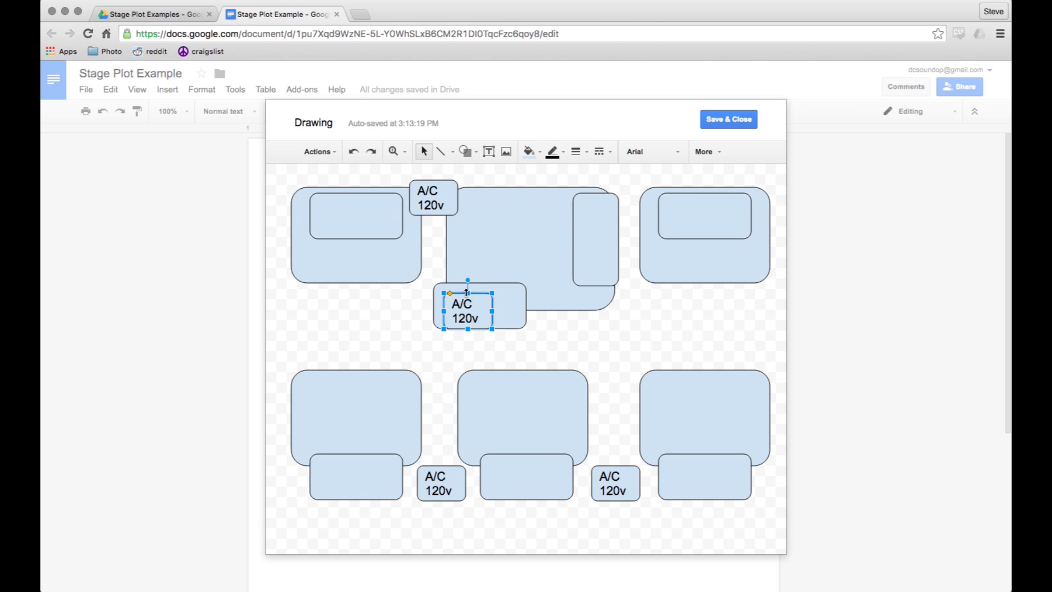
pyautogui.moveTo(486, 300); pyautogui.dragTo(644, 187)
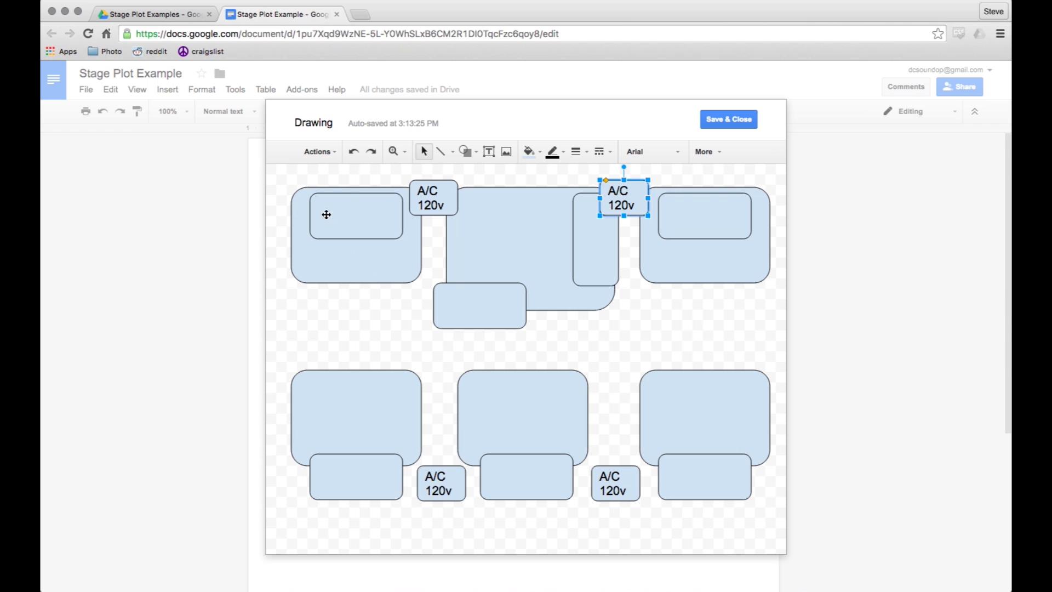
# Enter the text "Drum: Min" in the large middle box of the upper row
pyautogui.doubleClick(477, 215)
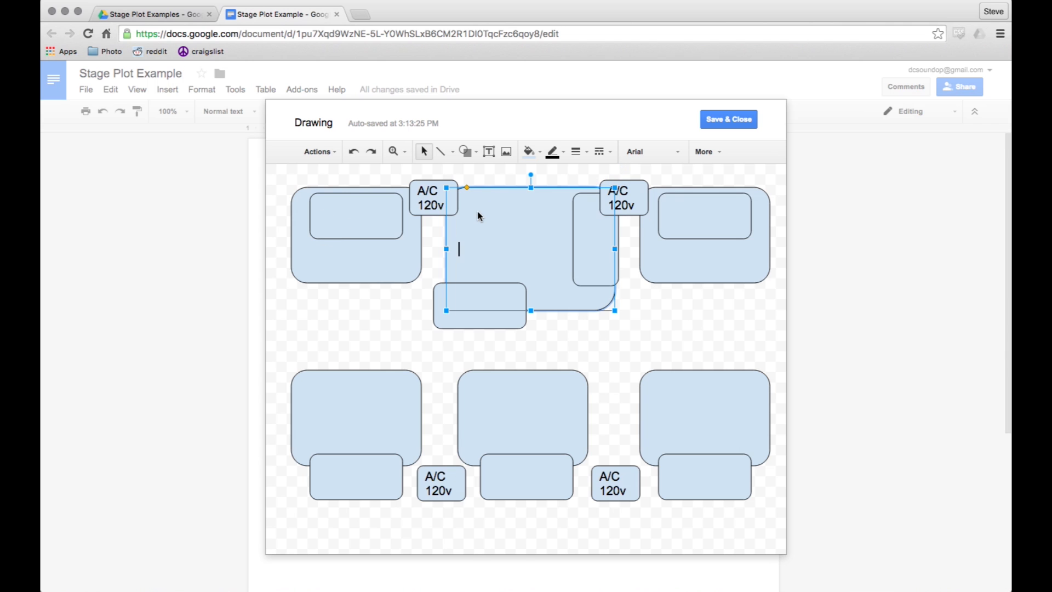
pyautogui.write('Drum:')
pyautogui.write('Min')
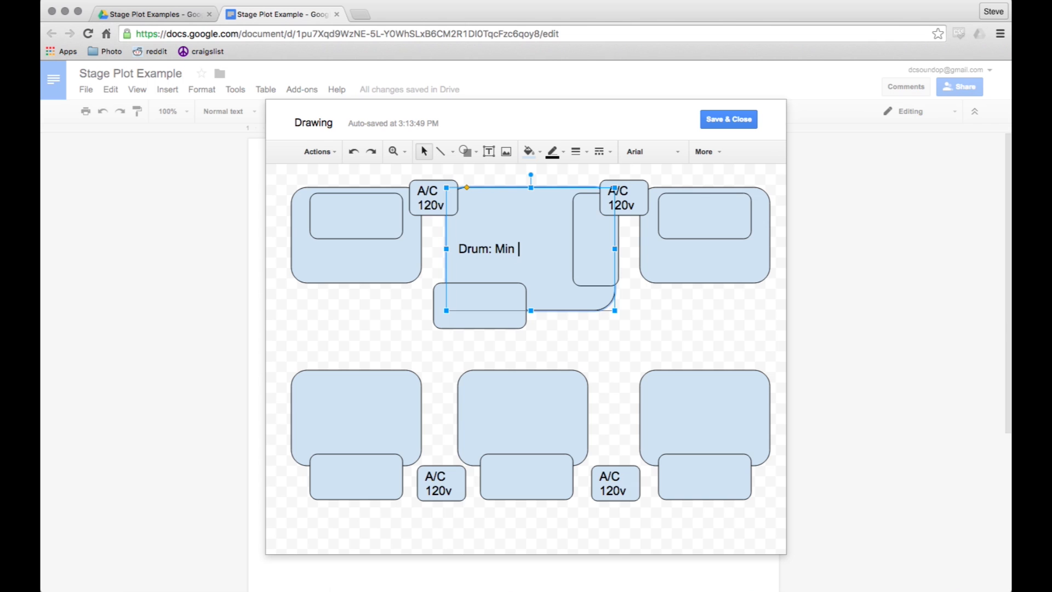